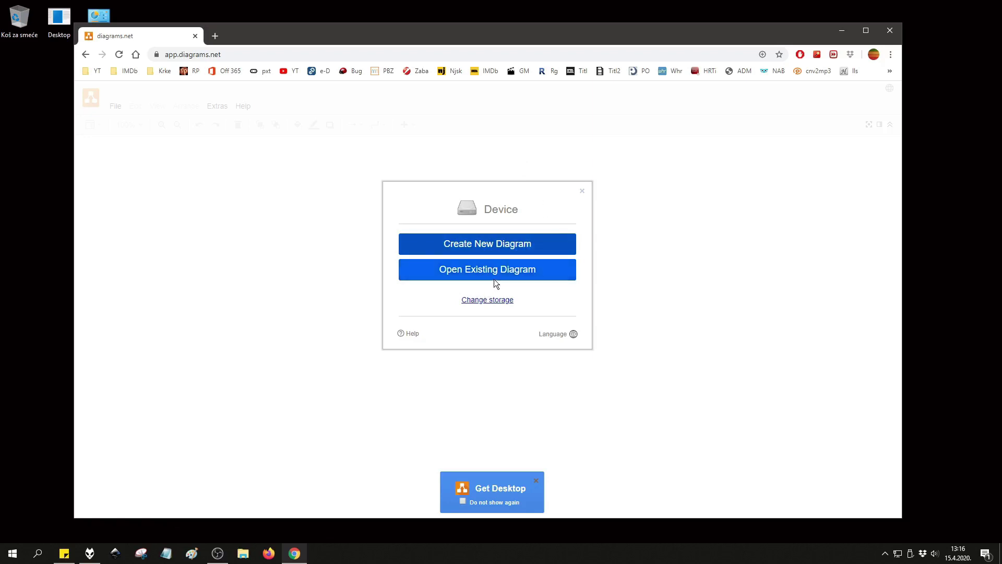
Create a new blank diagram as an XML file, keeping the name Untitled Diagram.drawio.
click(488, 244)
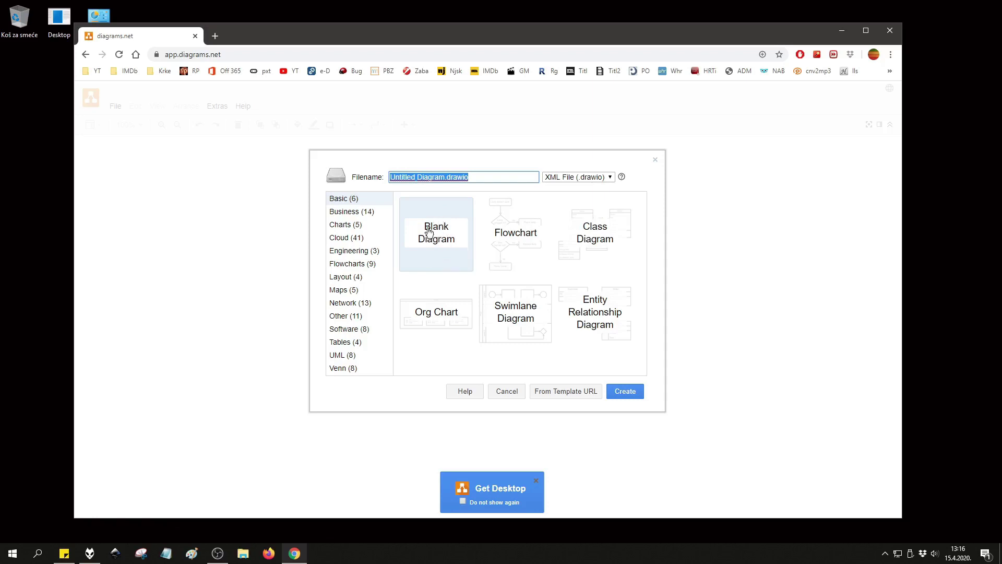
click(459, 231)
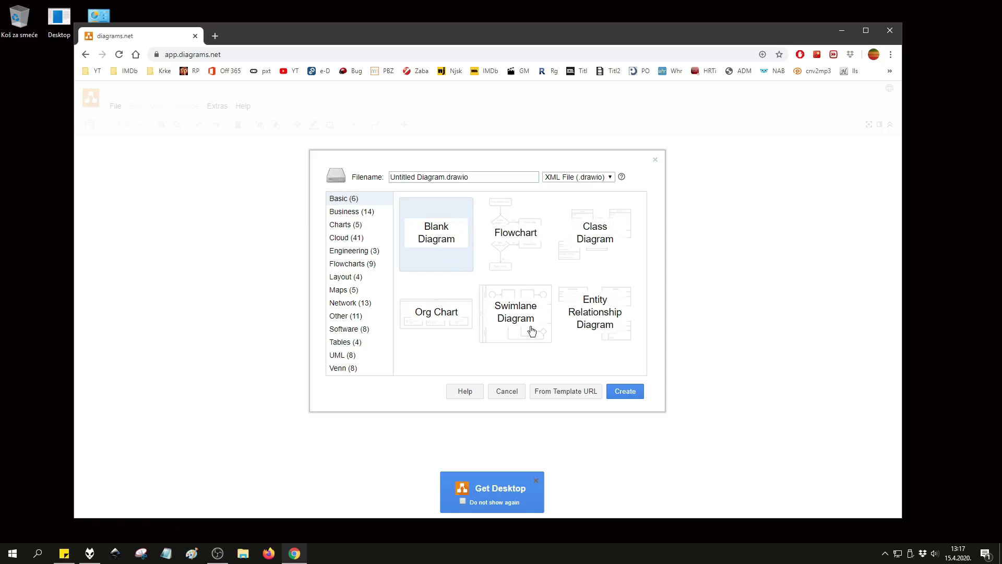
click(624, 395)
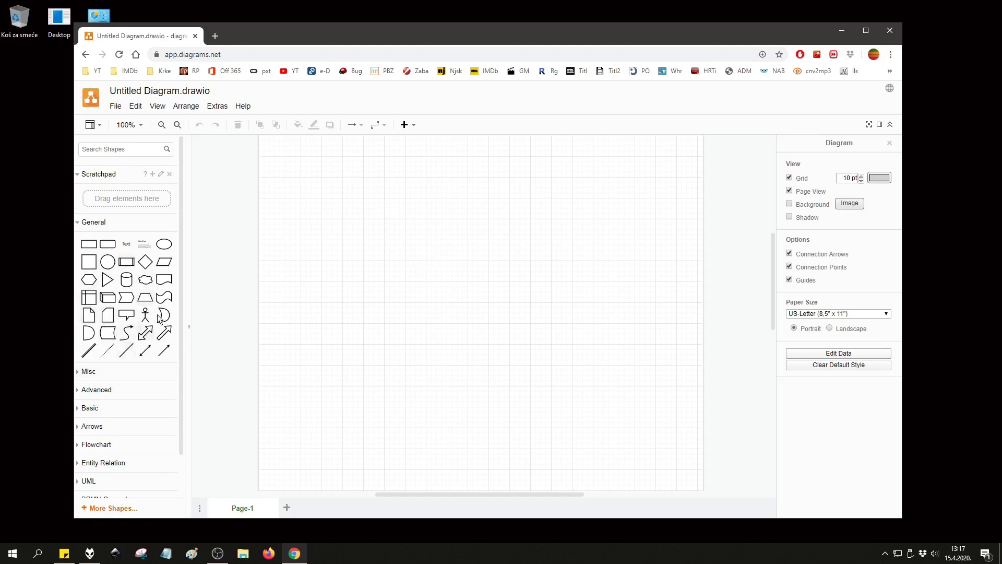
Add a step shape (chevron box) to the page and move it up to the upper middle.
mouse_move(111, 297)
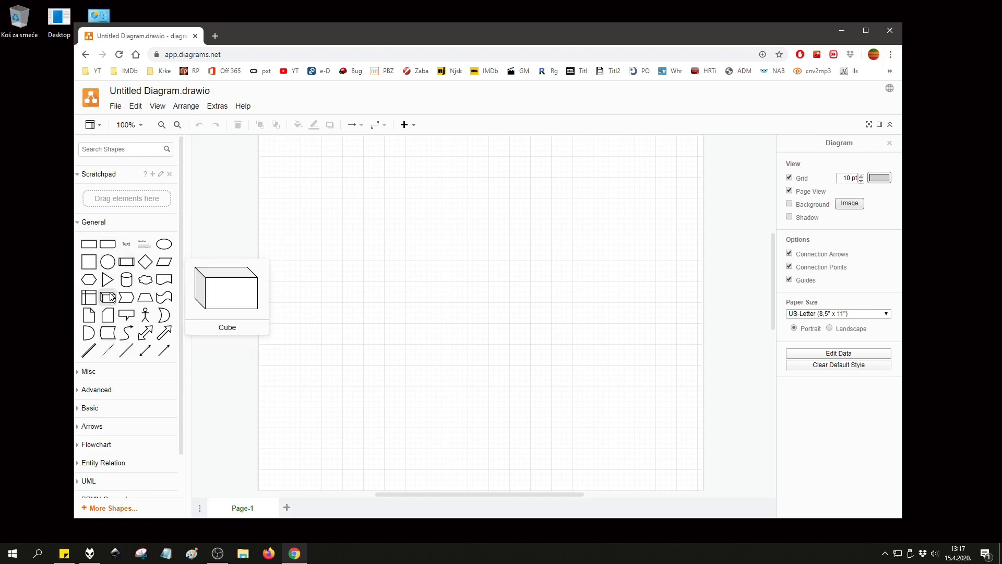
click(129, 297)
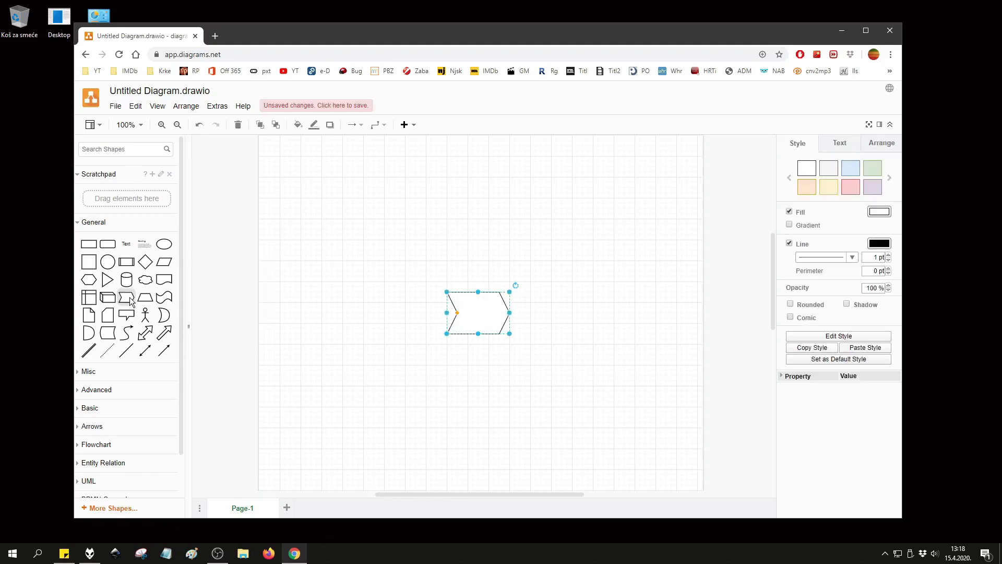
drag(490, 306, 489, 192)
Try enlarging the step shape, and undo both its width and height changes.
drag(520, 227, 562, 227)
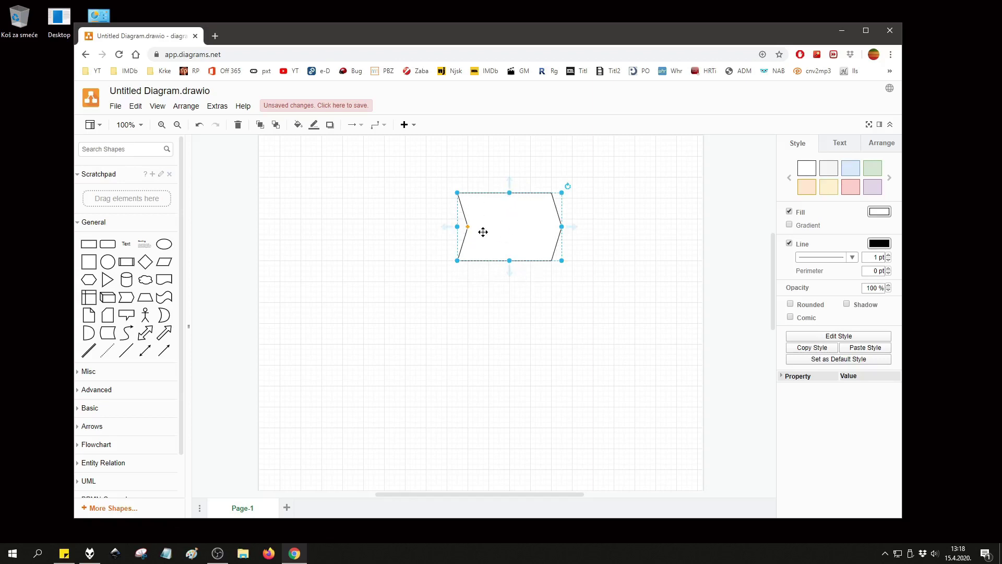
click(200, 126)
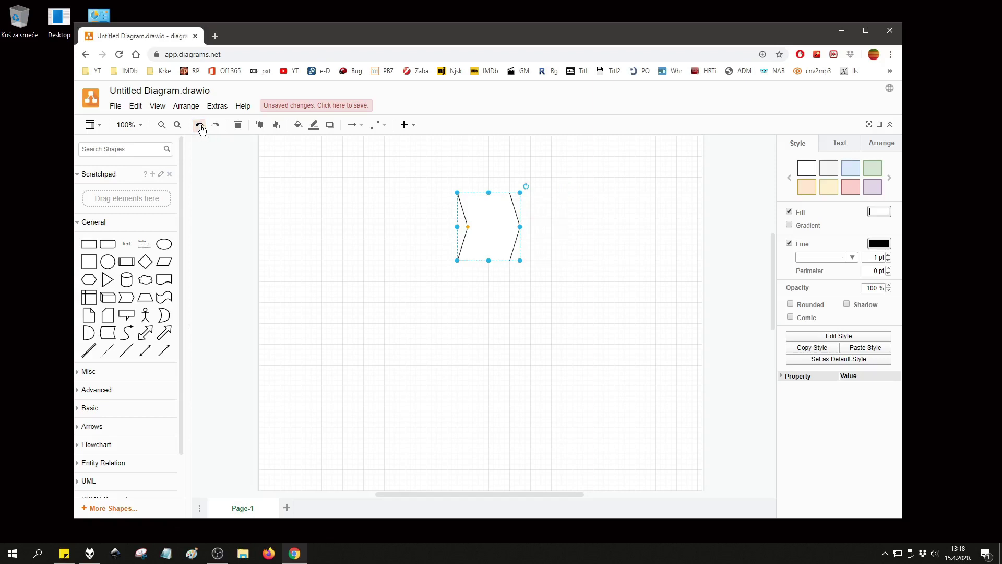
click(200, 126)
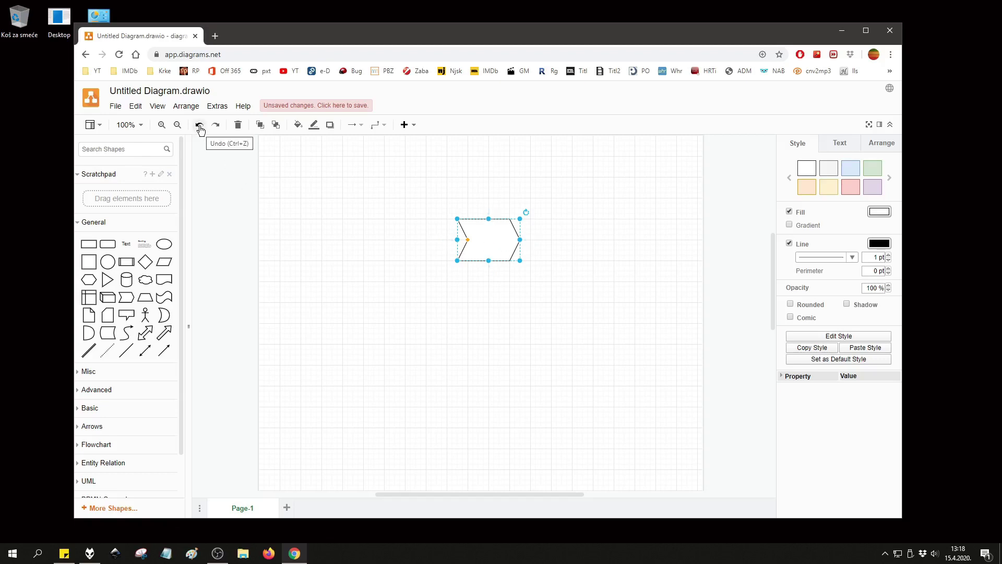
Move the step shape slightly down, try several colour styles and apply the light blue one with fill DAE8FC.
drag(474, 221, 486, 243)
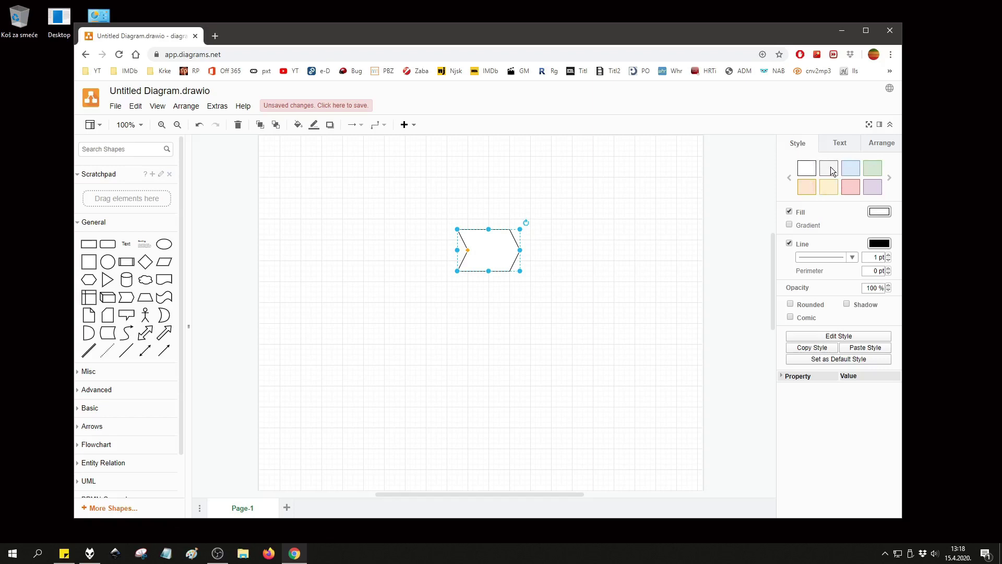
click(848, 172)
click(873, 170)
click(850, 184)
click(813, 186)
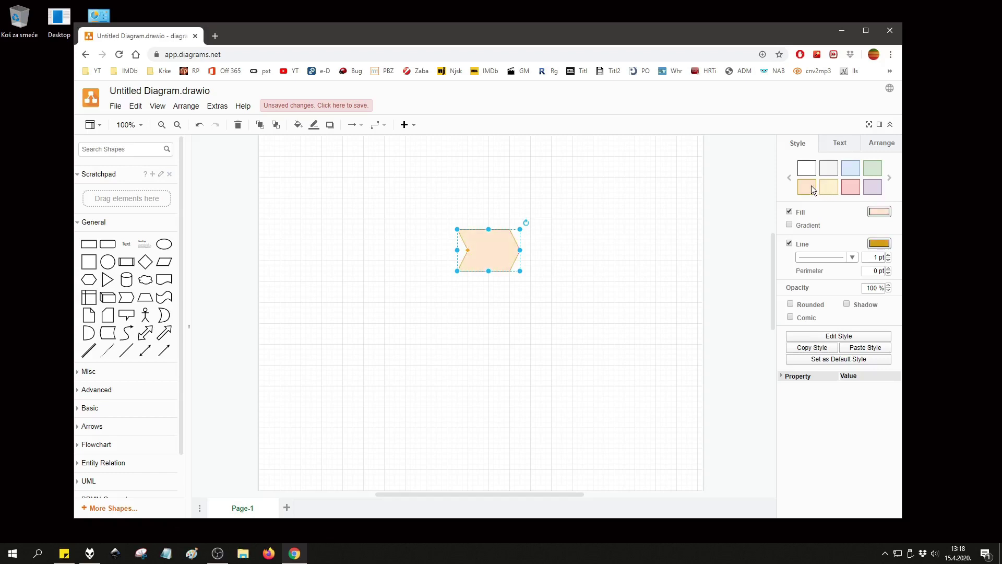
click(849, 168)
click(879, 212)
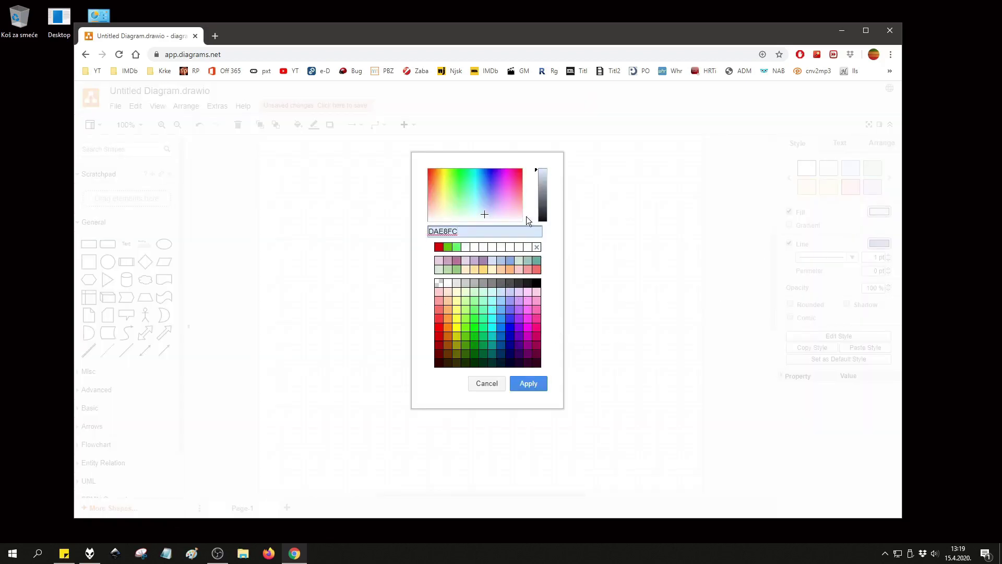
click(529, 384)
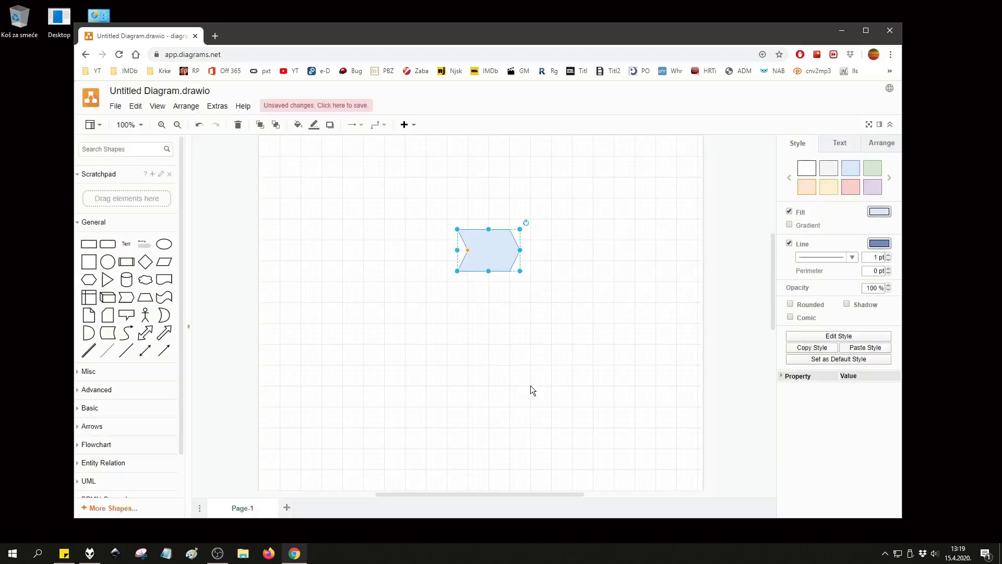
Try a gradient on the step shape's fill and remove it again.
click(789, 225)
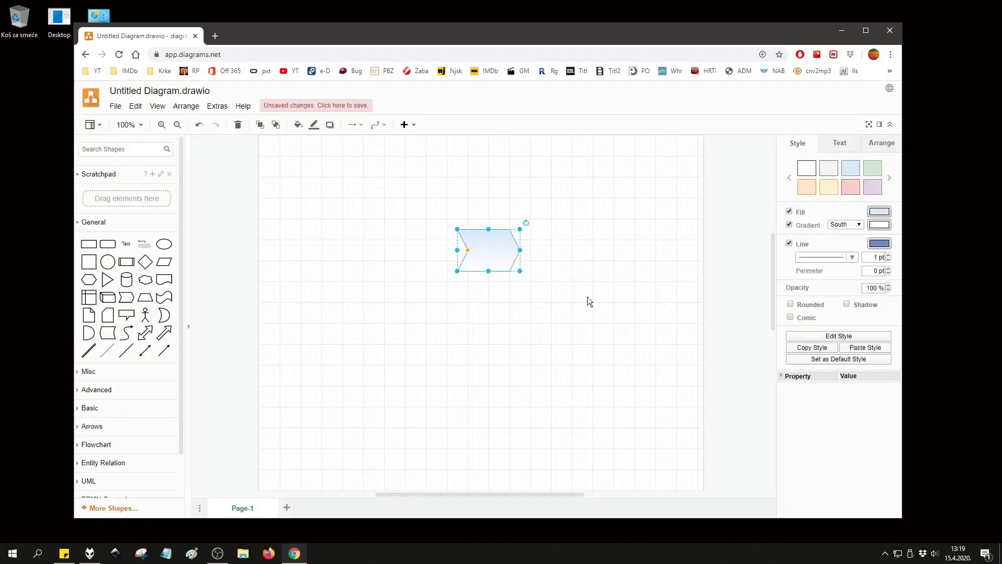
click(788, 224)
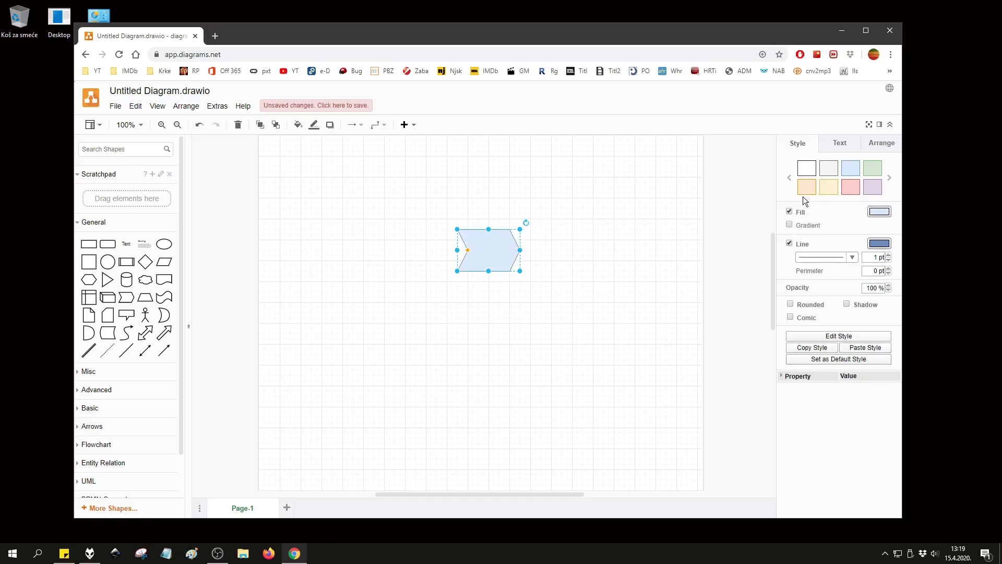
Nudge the step shape slightly up and label it MULTIMEDIJA.
drag(490, 246, 483, 246)
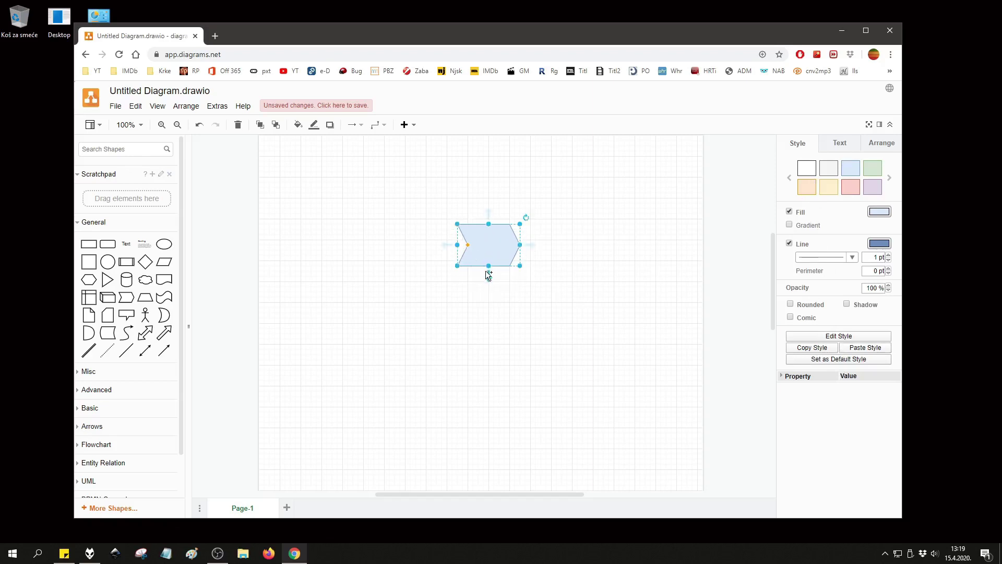
double_click(491, 244)
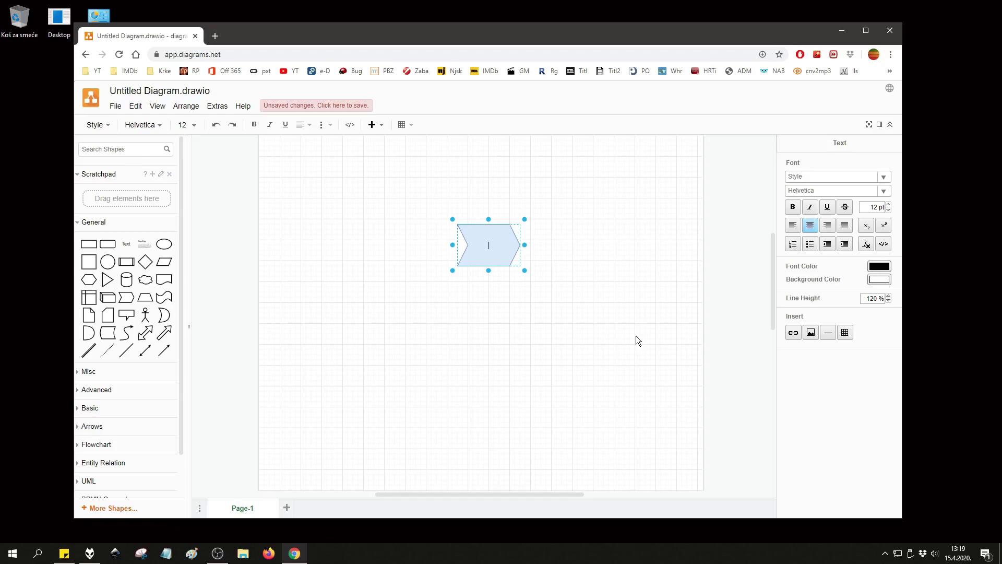
text(MULTIMEDIJA)
key(Escape)
click(411, 281)
click(412, 281)
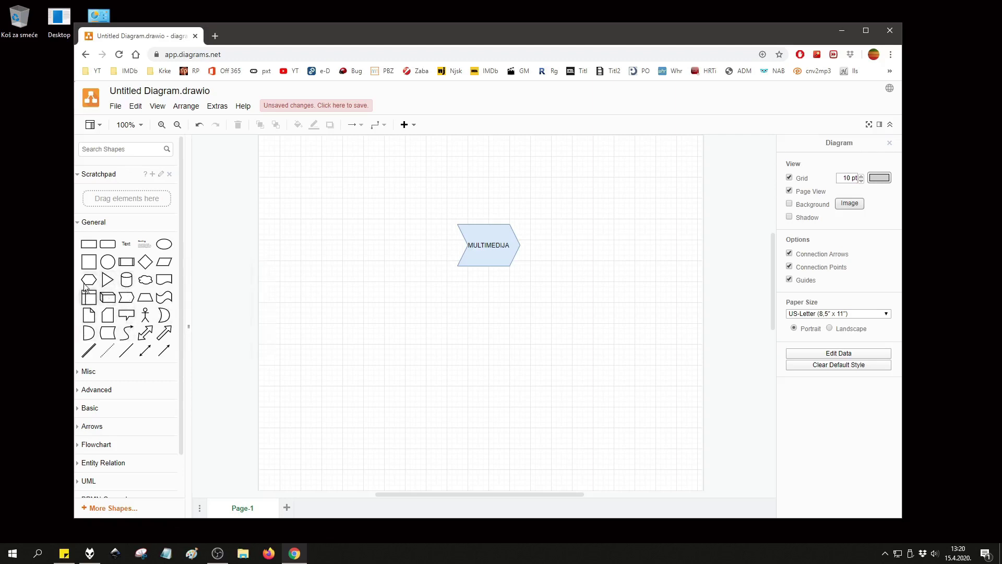
Add two rectangles below the MULTIMEDIJA shape, one near the page's left edge and one near its right edge.
click(86, 248)
drag(456, 313, 327, 301)
click(88, 244)
drag(487, 310, 635, 299)
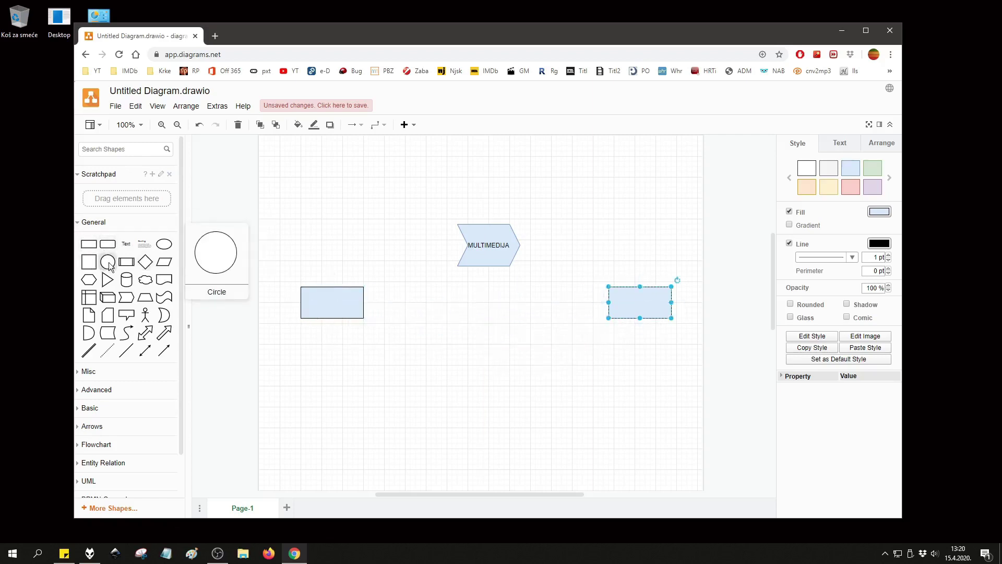
Place a diamond below the MULTIMEDIJA shape between the rectangles, and delete it.
click(143, 264)
mouse_move(465, 322)
mouse_down()
mouse_move(457, 330)
mouse_move(471, 322)
mouse_up()
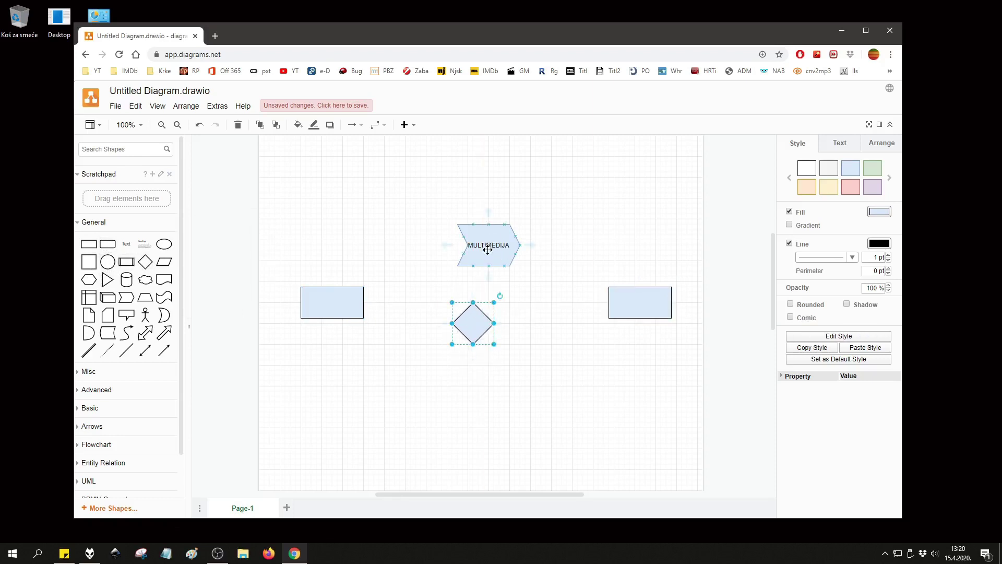
mouse_move(478, 324)
mouse_down()
mouse_move(499, 330)
mouse_move(487, 334)
mouse_up()
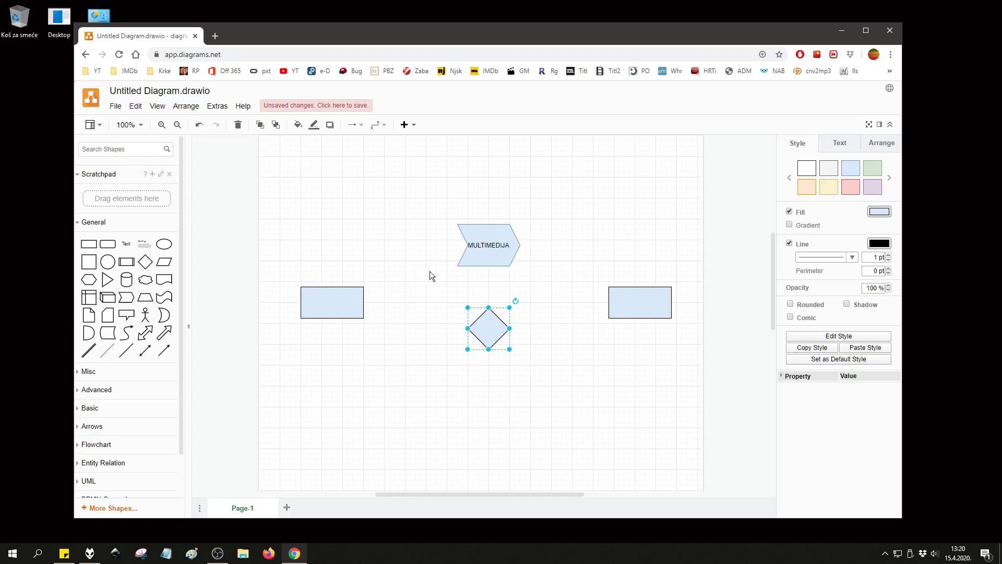
click(238, 126)
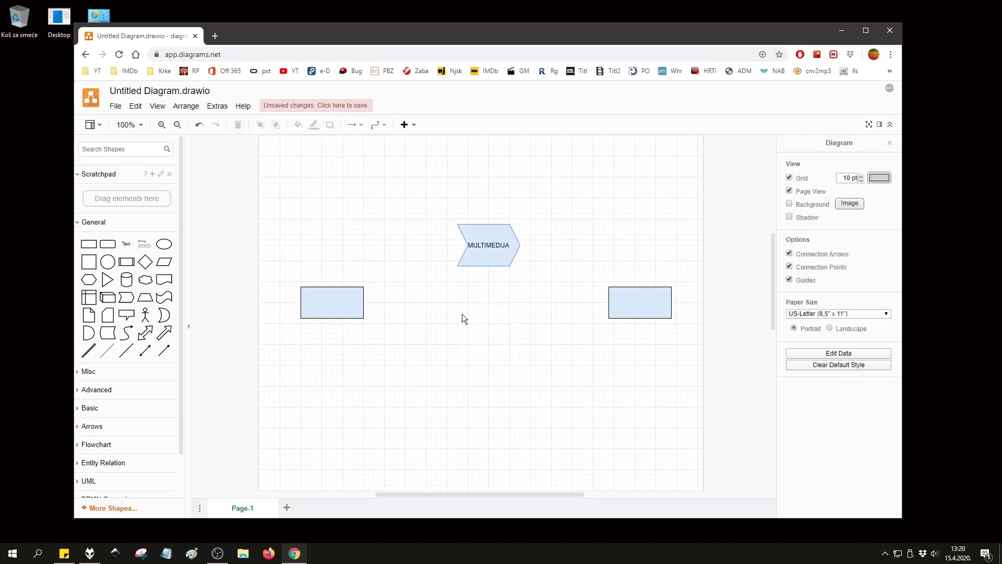
Label the left rectangle PREDNOSTI and the right rectangle NEDOSTACI.
click(331, 306)
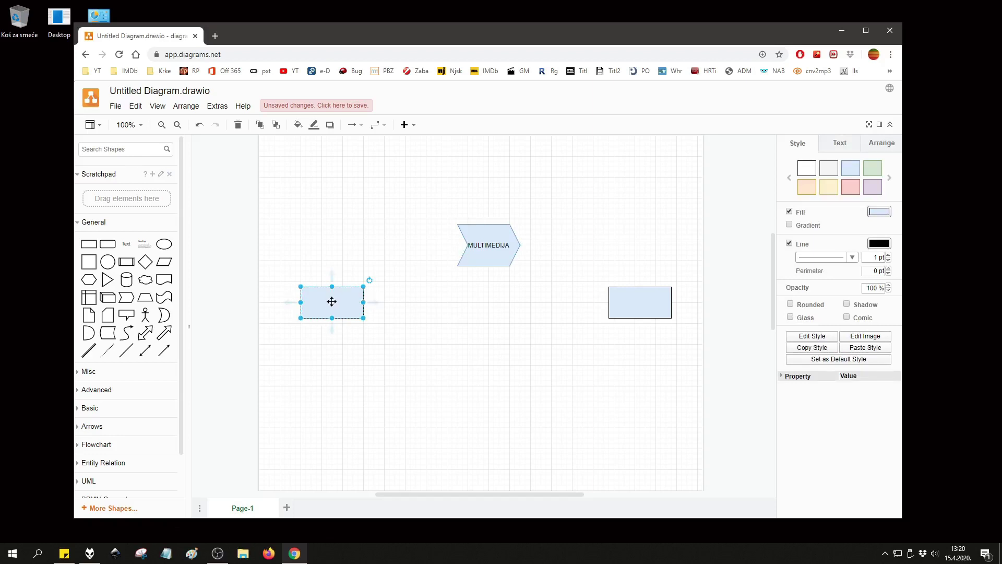
double_click(333, 301)
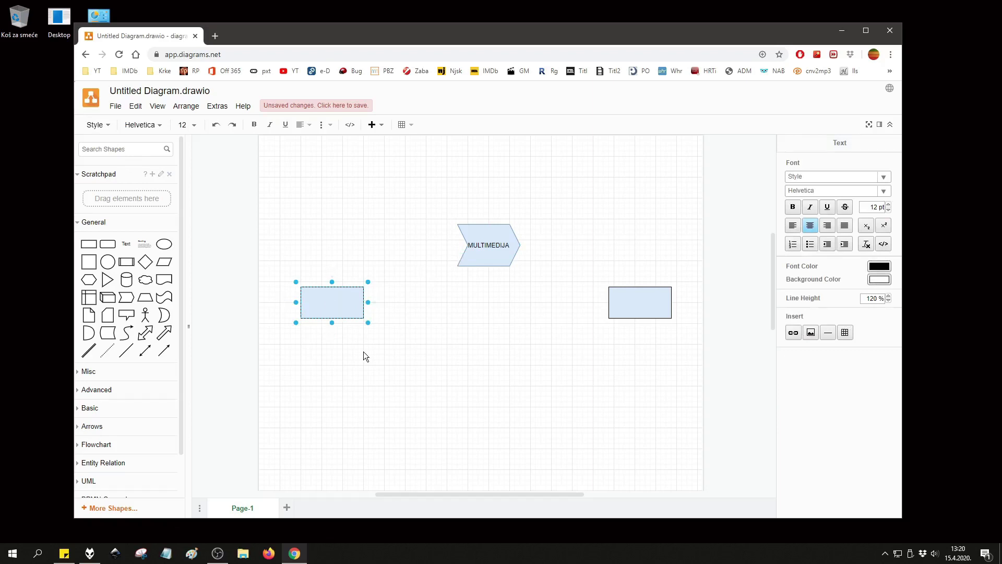
text(PREDNOSTI)
click(615, 304)
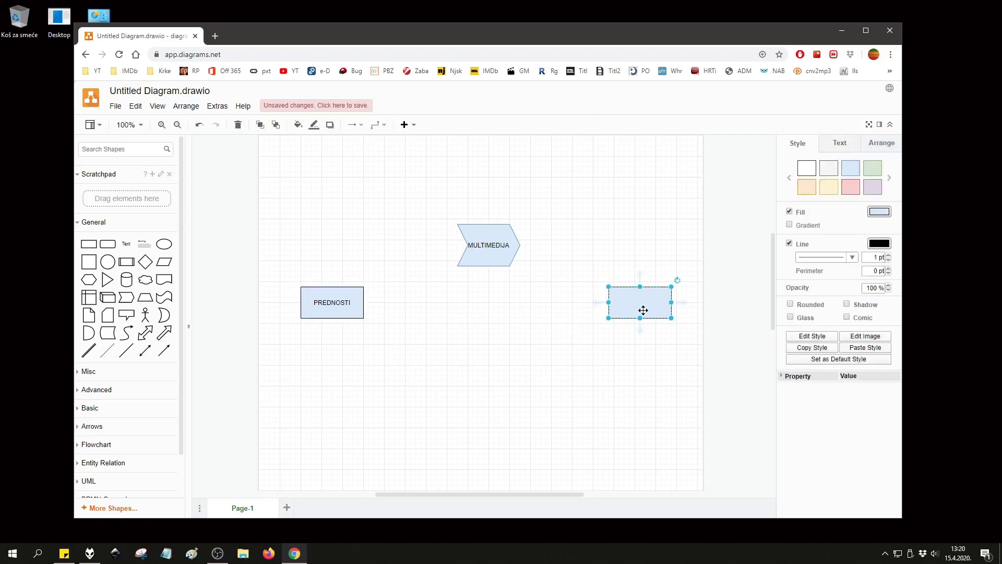
double_click(638, 301)
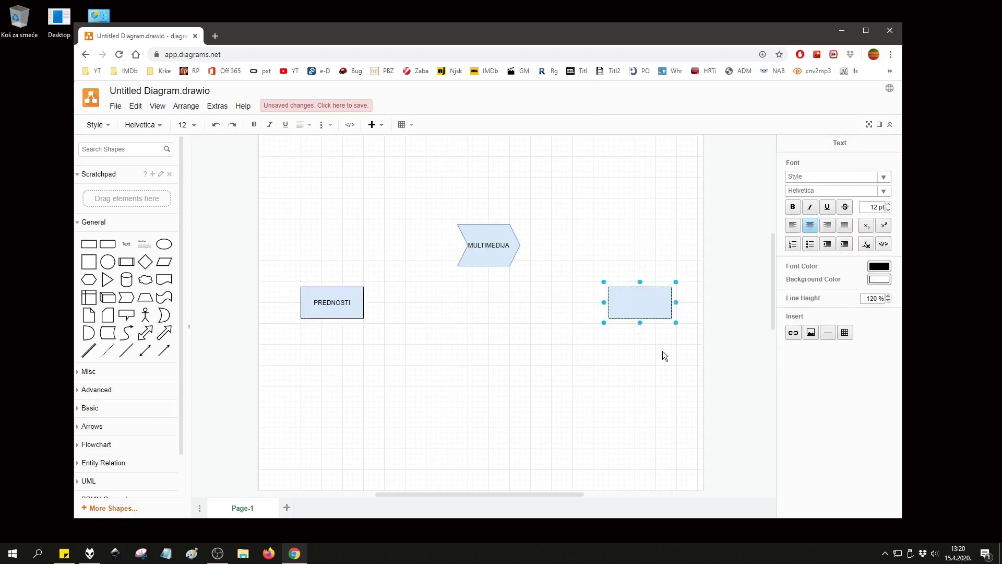
text(NEDOSTACI)
Make the PREDNOSTI label bold and set its font size to 17 pt.
click(334, 291)
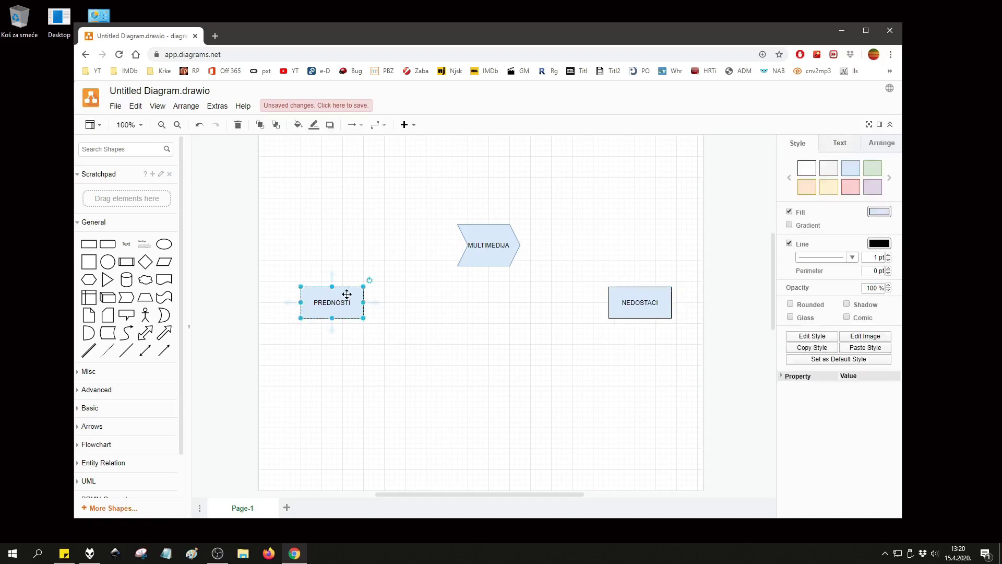
double_click(340, 298)
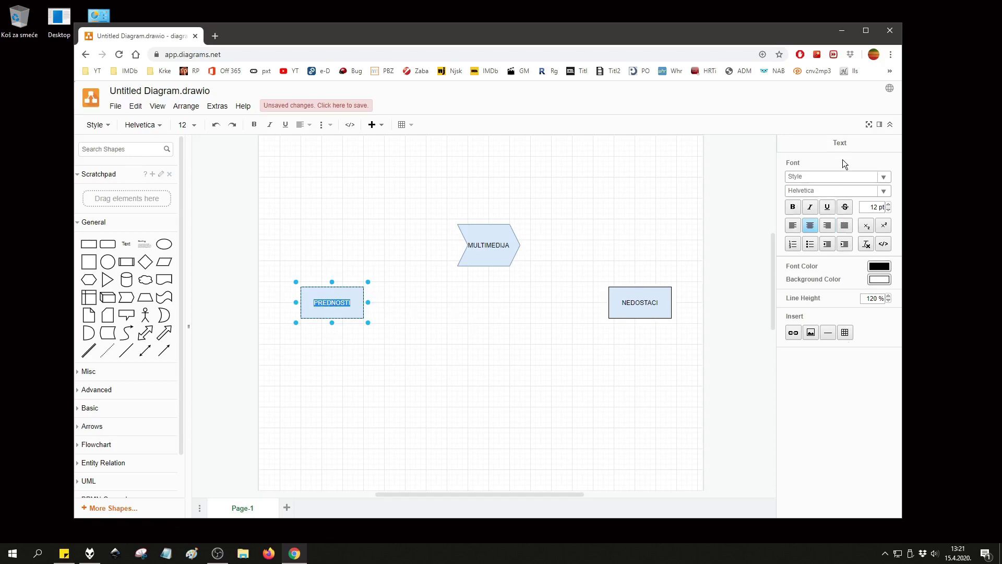
click(793, 208)
click(887, 203)
click(888, 204)
click(888, 203)
click(888, 203)
click(887, 204)
click(888, 204)
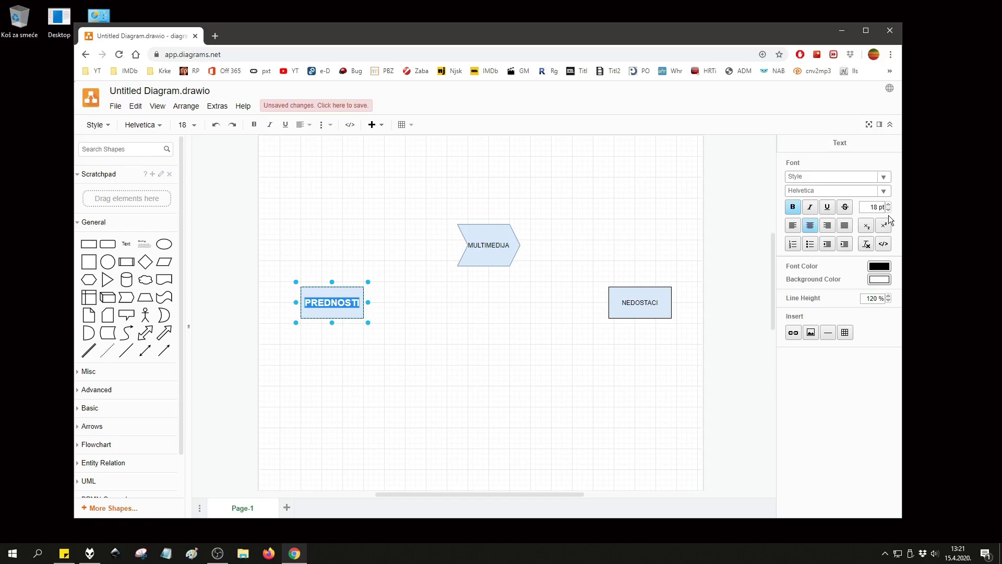
click(888, 210)
Check the PREDNOSTI label's font size and format the NEDOSTACI label to match, bold at 17 pt.
click(652, 306)
double_click(643, 305)
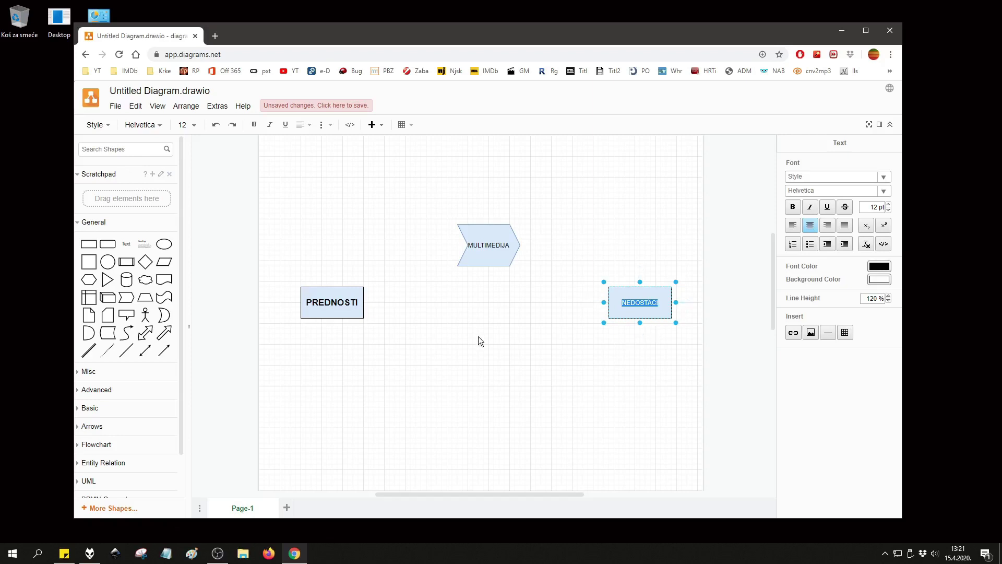
click(328, 306)
double_click(330, 303)
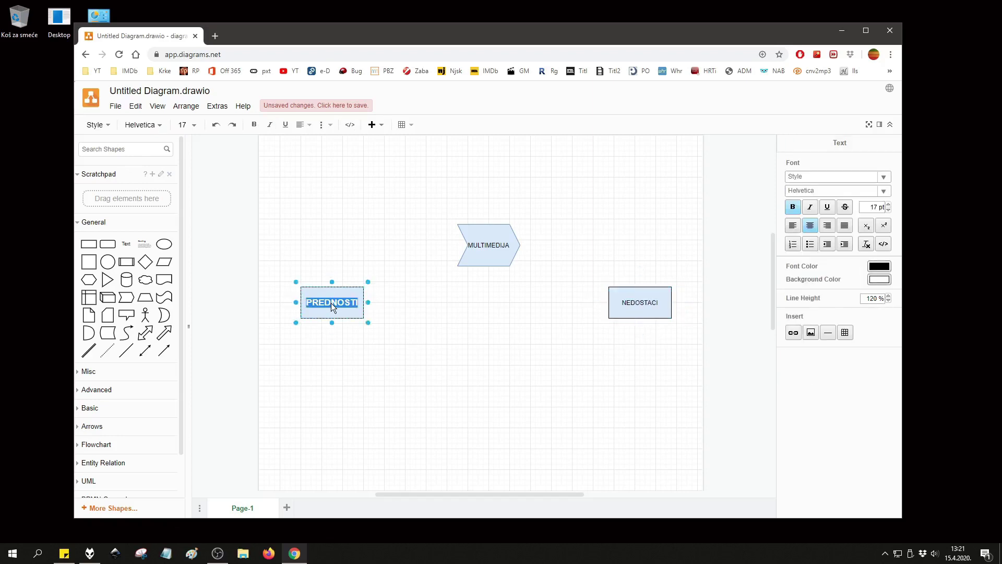
click(643, 303)
double_click(642, 303)
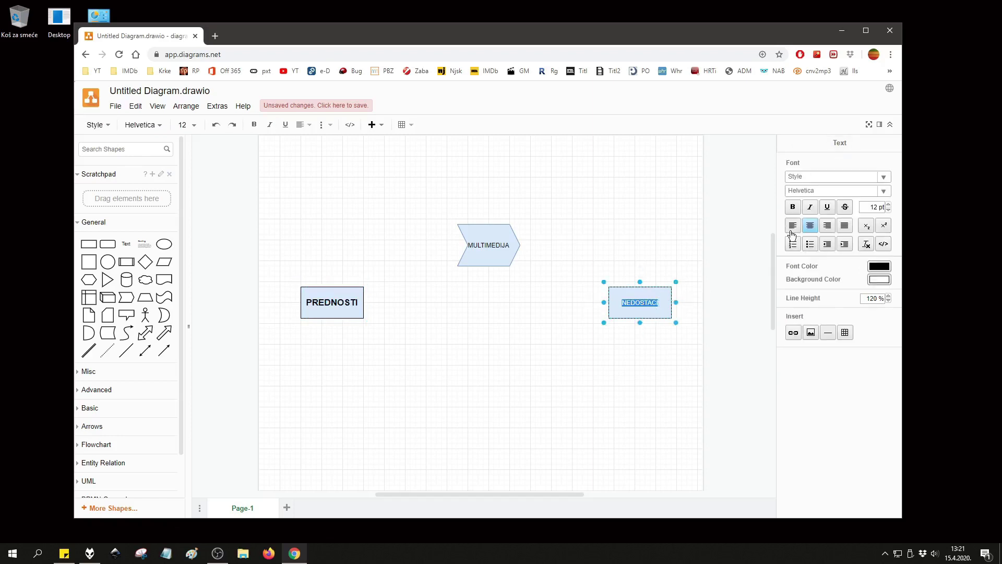
click(792, 207)
click(888, 204)
click(887, 204)
click(887, 204)
click(887, 204)
click(887, 204)
Format the MULTIMEDIJA label as bold 24 pt text in Comic Sans MS.
double_click(488, 241)
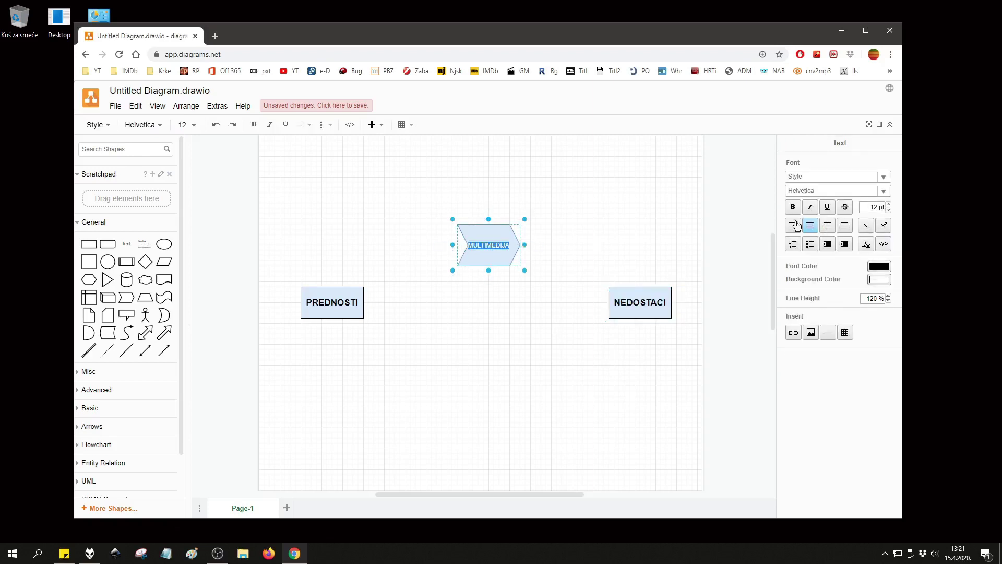
click(793, 209)
click(888, 205)
click(887, 204)
click(888, 205)
click(888, 205)
click(887, 204)
click(887, 204)
click(887, 205)
click(888, 205)
click(888, 205)
click(888, 205)
click(887, 205)
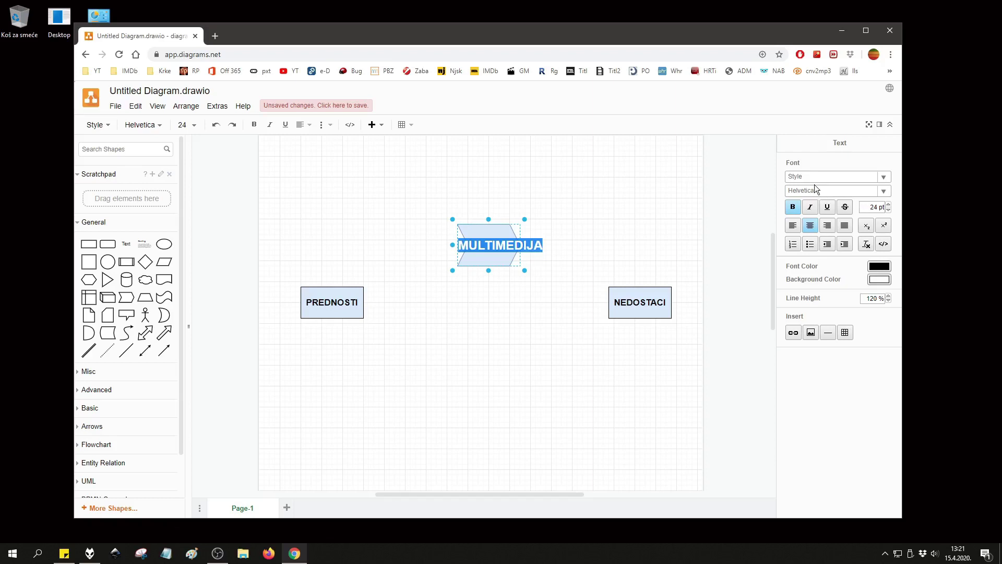
click(883, 191)
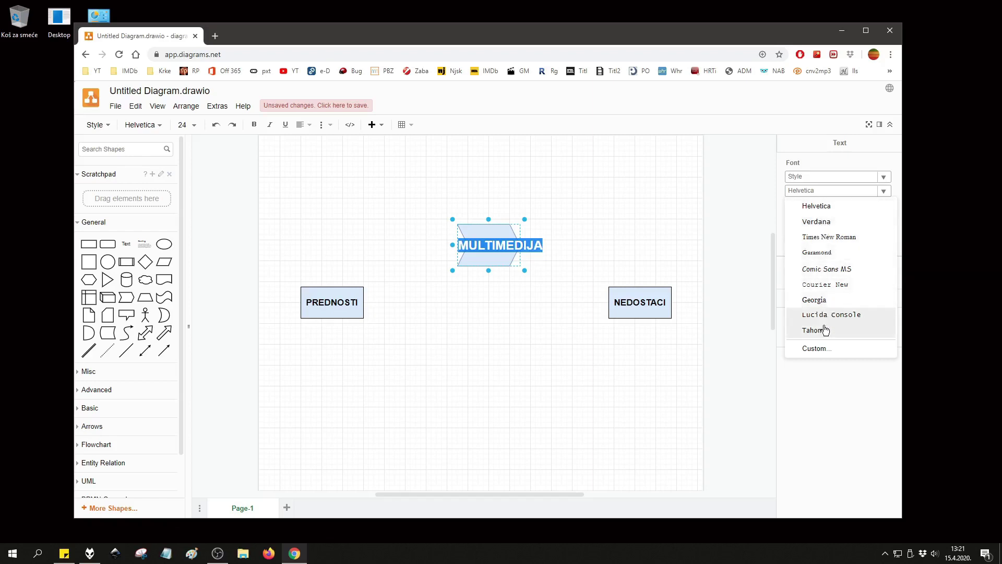
click(826, 269)
Widen the MULTIMEDIJA shape to 260 x 80 so its label fits, and centre it above the two rectangles.
click(494, 260)
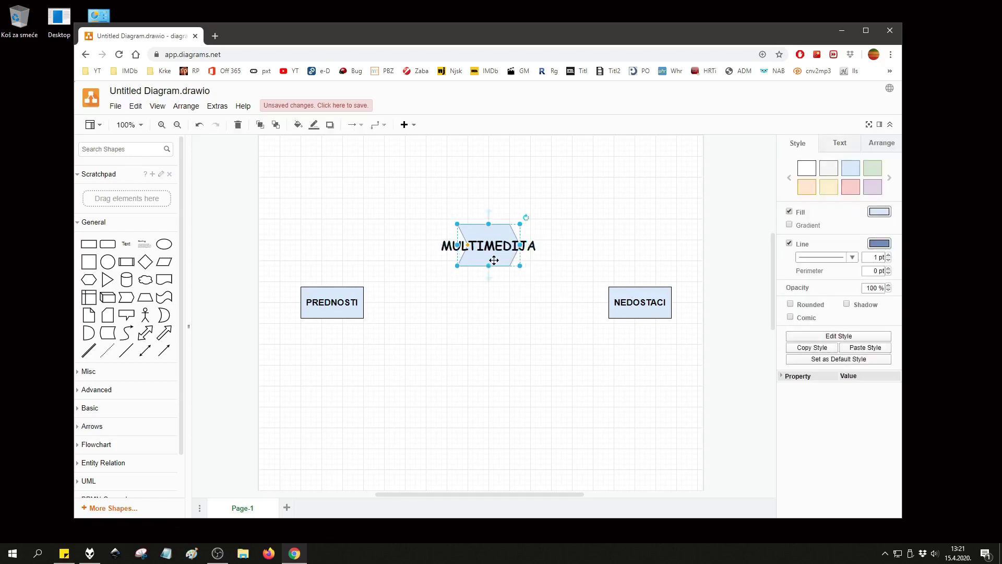
drag(520, 244, 582, 244)
drag(455, 245, 447, 246)
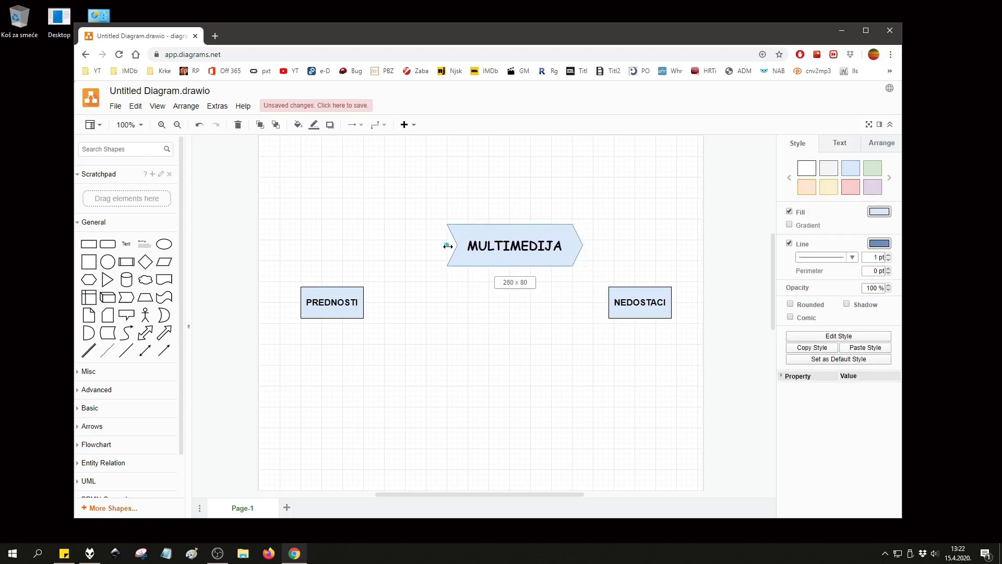
drag(515, 244, 499, 238)
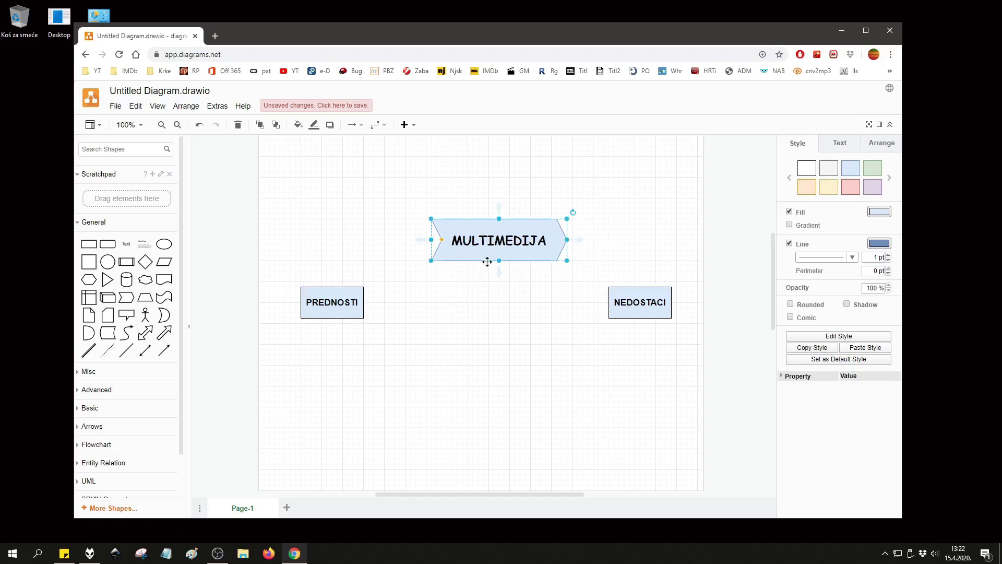
Select the PREDNOSTI rectangle.
click(354, 290)
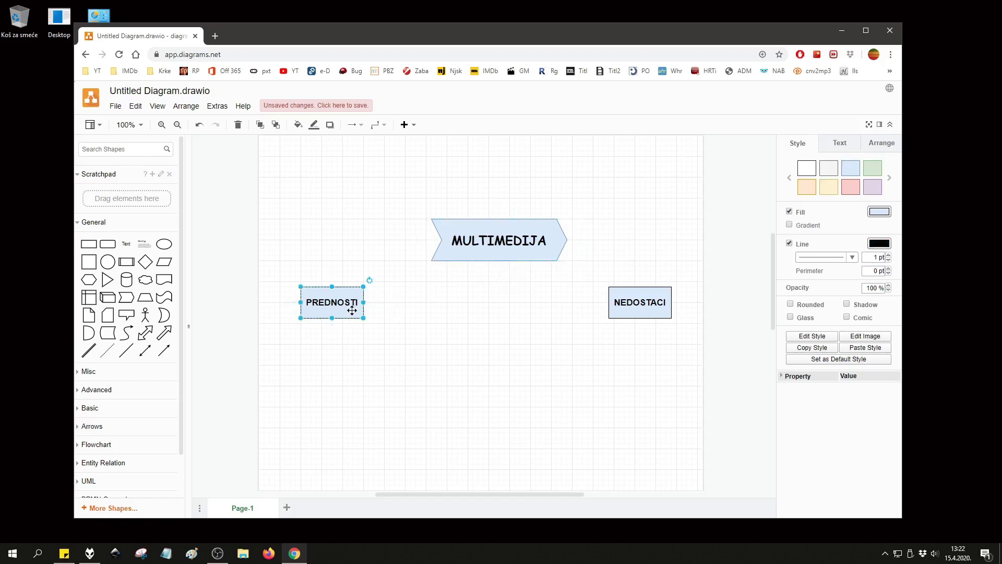